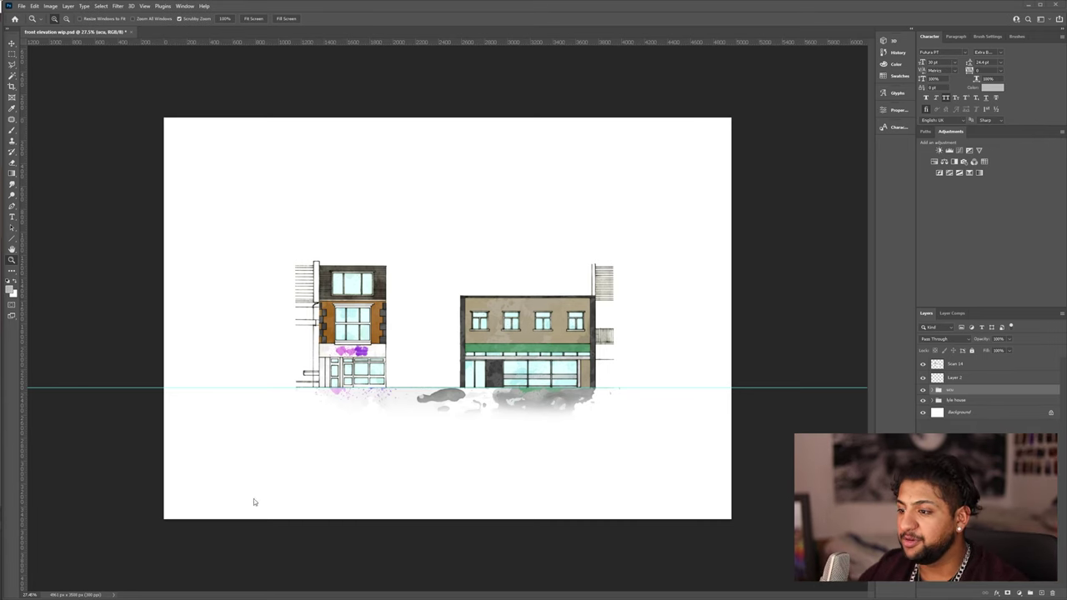
# - Hide both buildings' colour fills and the watercolour splotches, then zoom in on the drawings
pyautogui.click(923, 390)
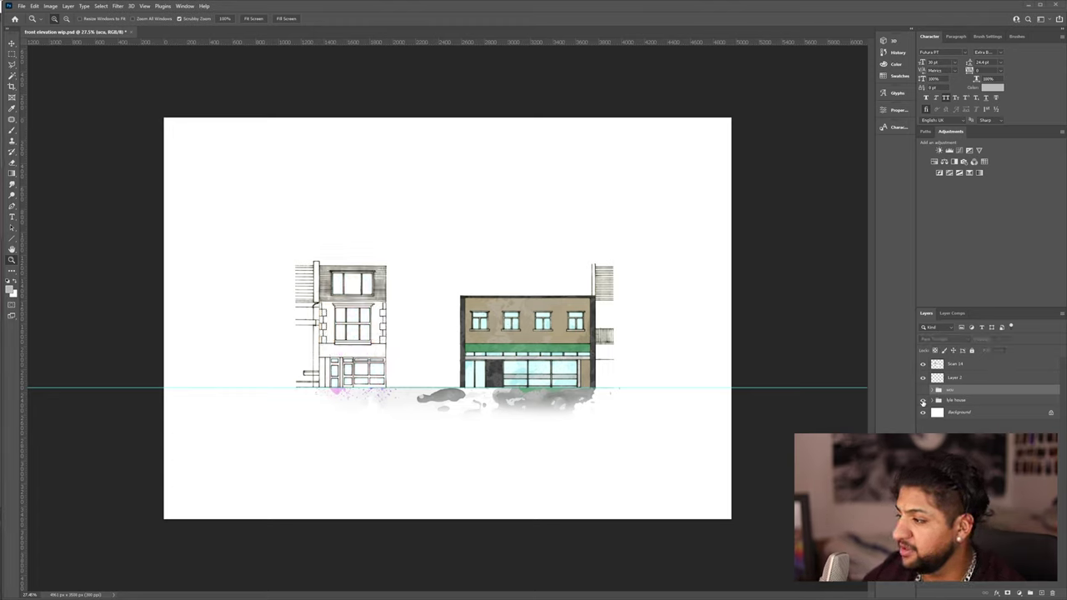
pyautogui.click(923, 400)
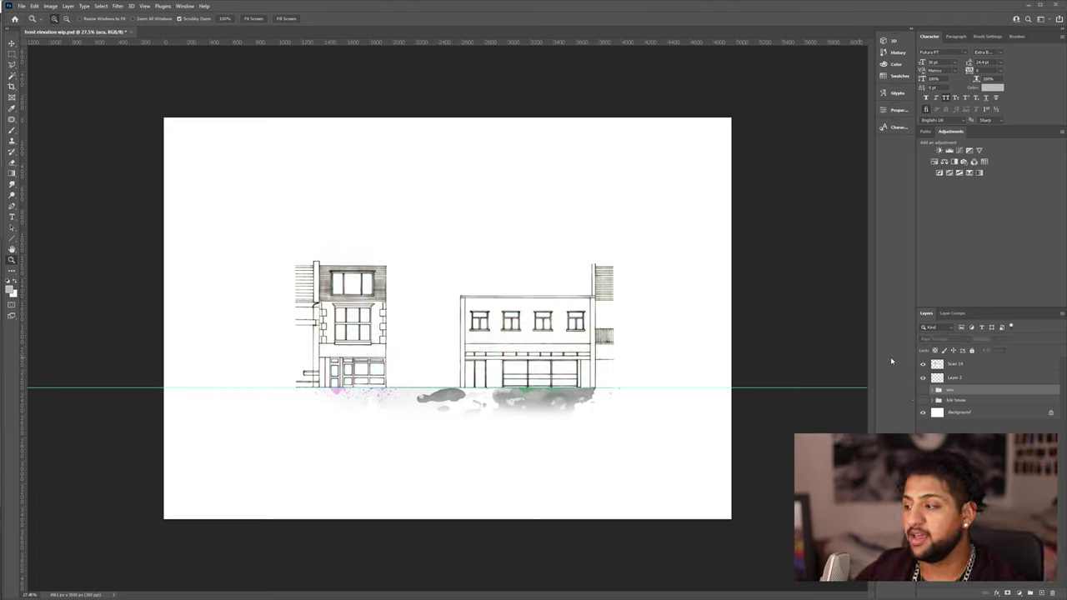
pyautogui.click(922, 379)
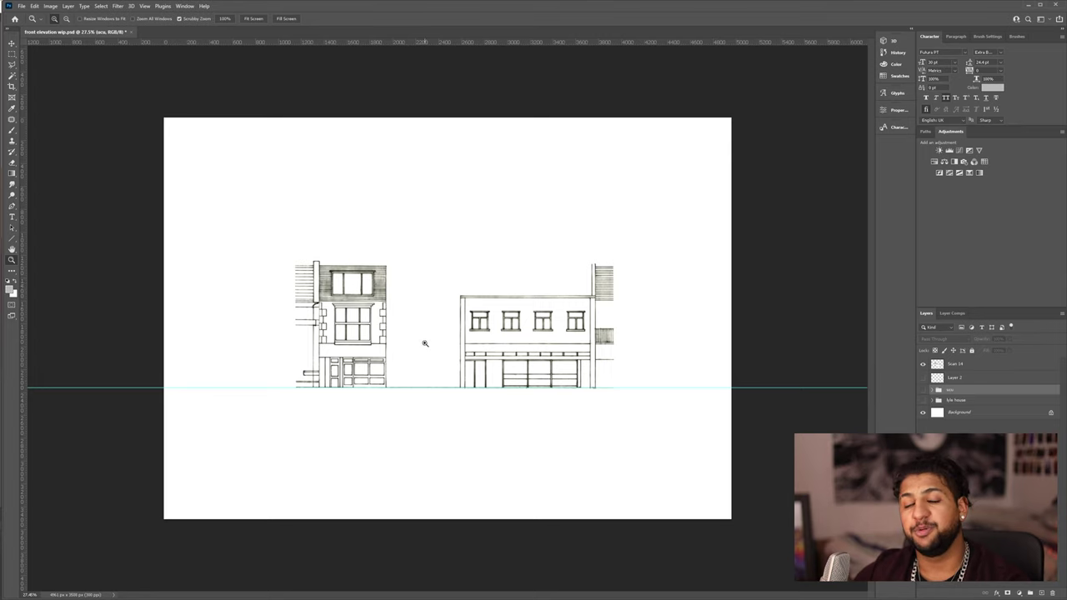
pyautogui.moveTo(412, 317); pyautogui.dragTo(434, 313)
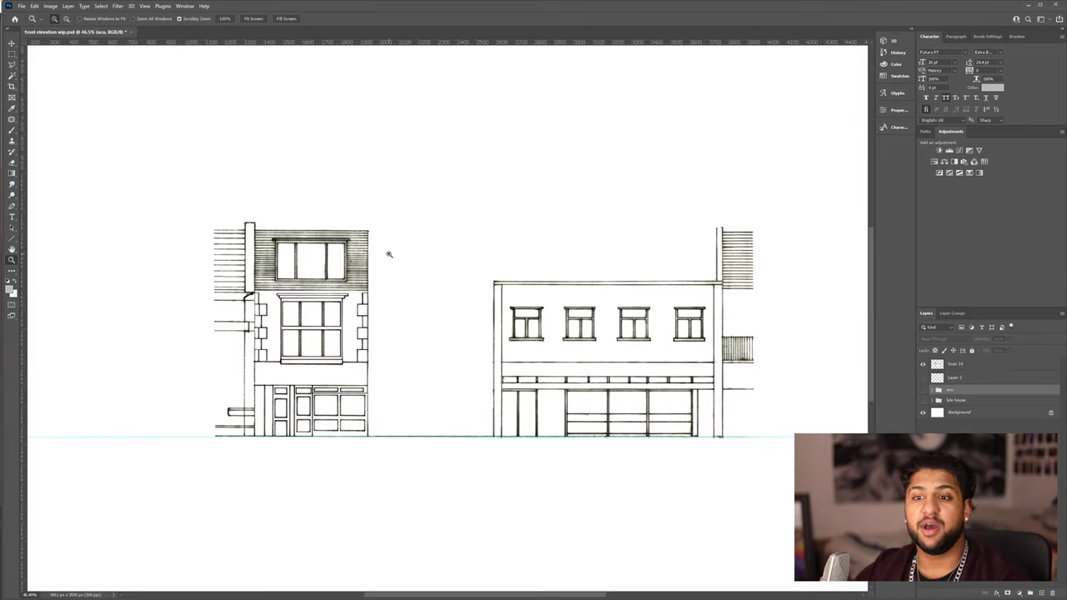
# - Switch to the Brush tool and create a new empty layer for painting
pyautogui.hotkey('ctrl', 'shift', 'alt', 'n')
pyautogui.press('b')
pyautogui.press('F5')
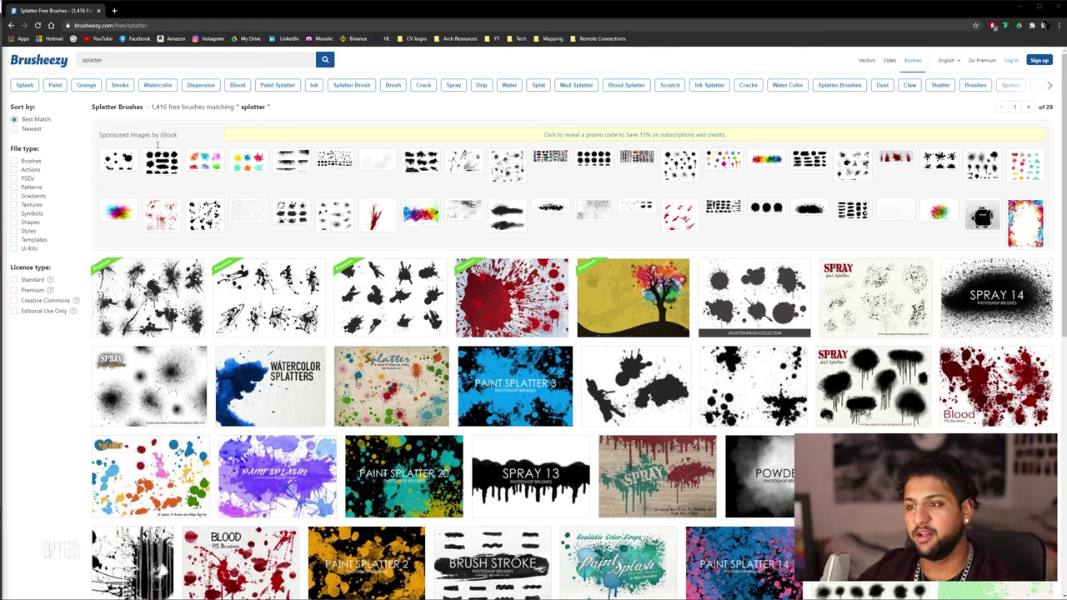
pyautogui.scroll(-2, 595, 469)
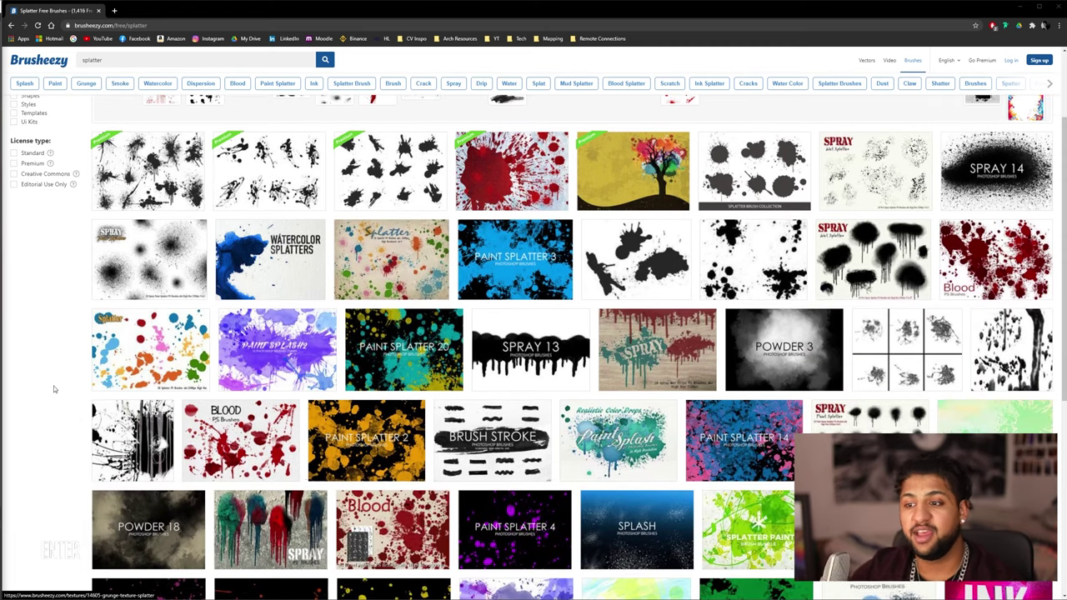
pyautogui.scroll(-3, 358, 465)
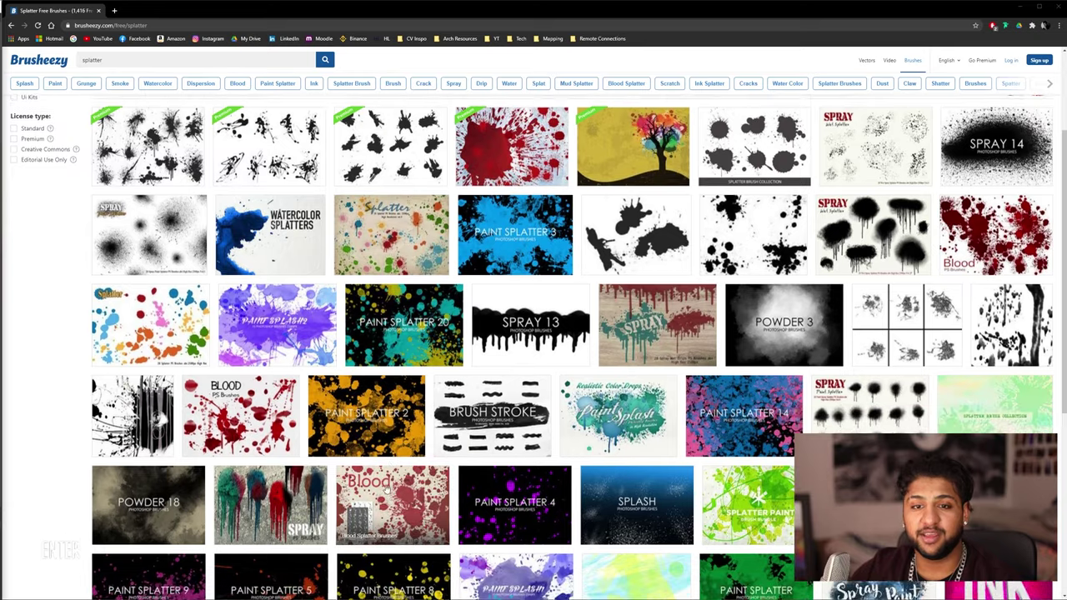
pyautogui.scroll(-1, 359, 465)
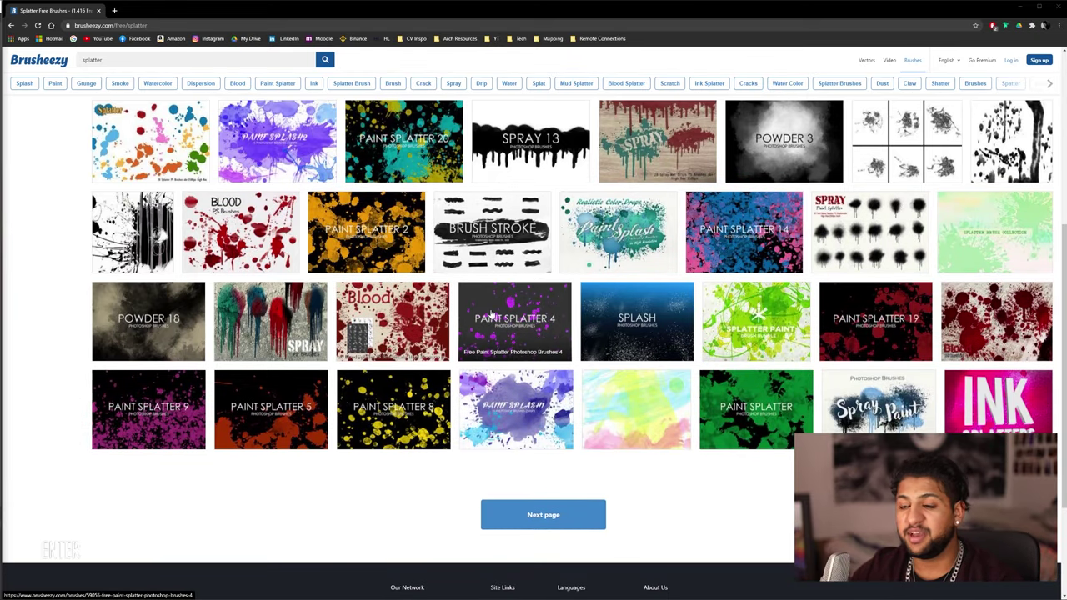
pyautogui.scroll(4, 492, 315)
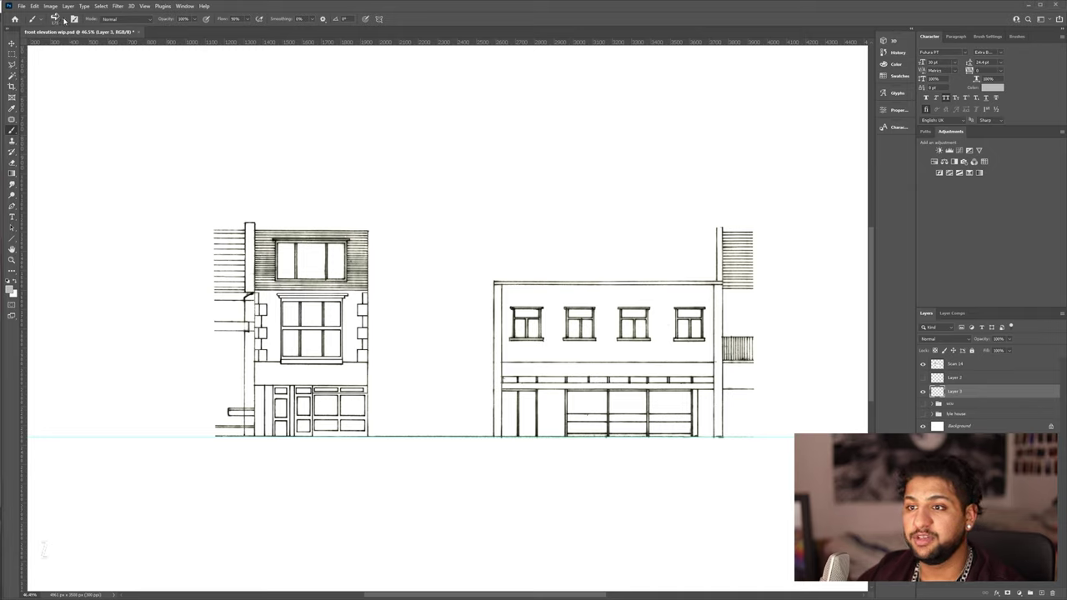
# - Import the Watercolor Splatters brush set and select its 675 px Dried Blood Splatters brush
pyautogui.click(65, 21)
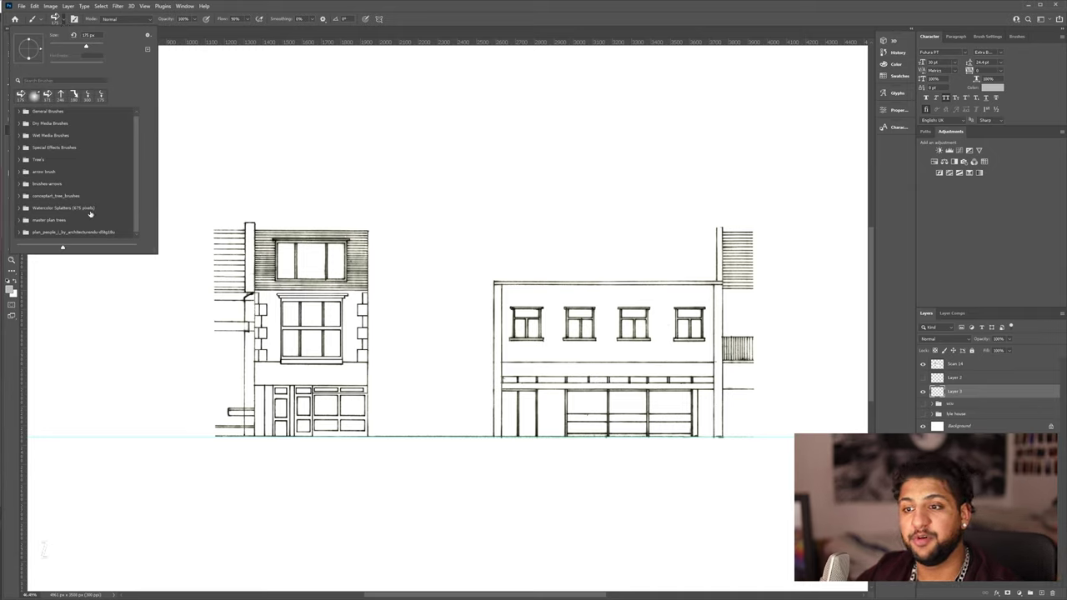
pyautogui.click(148, 35)
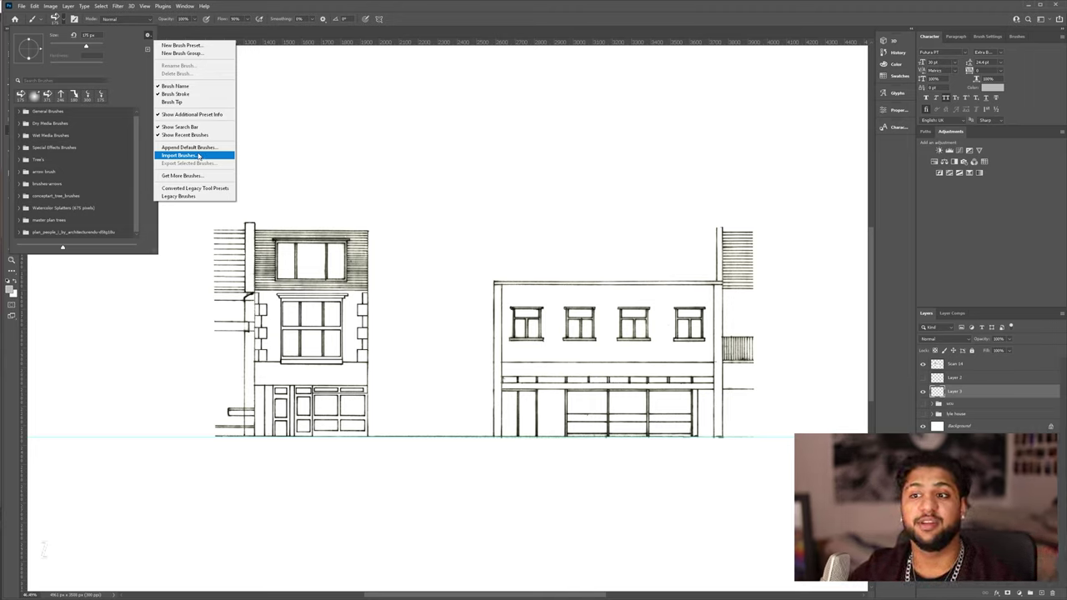
pyautogui.click(68, 205)
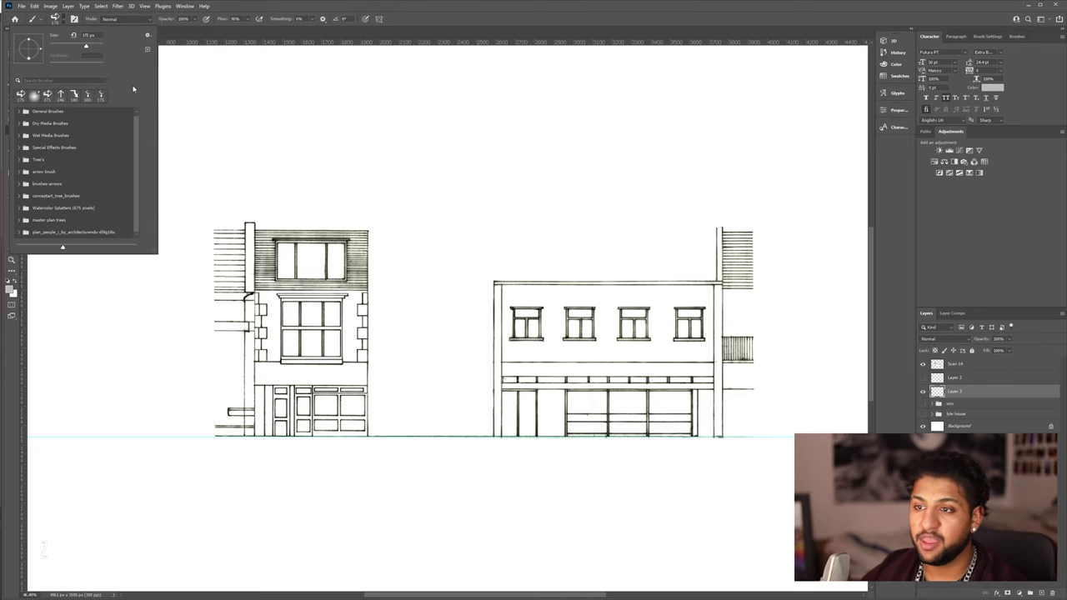
pyautogui.click(20, 208)
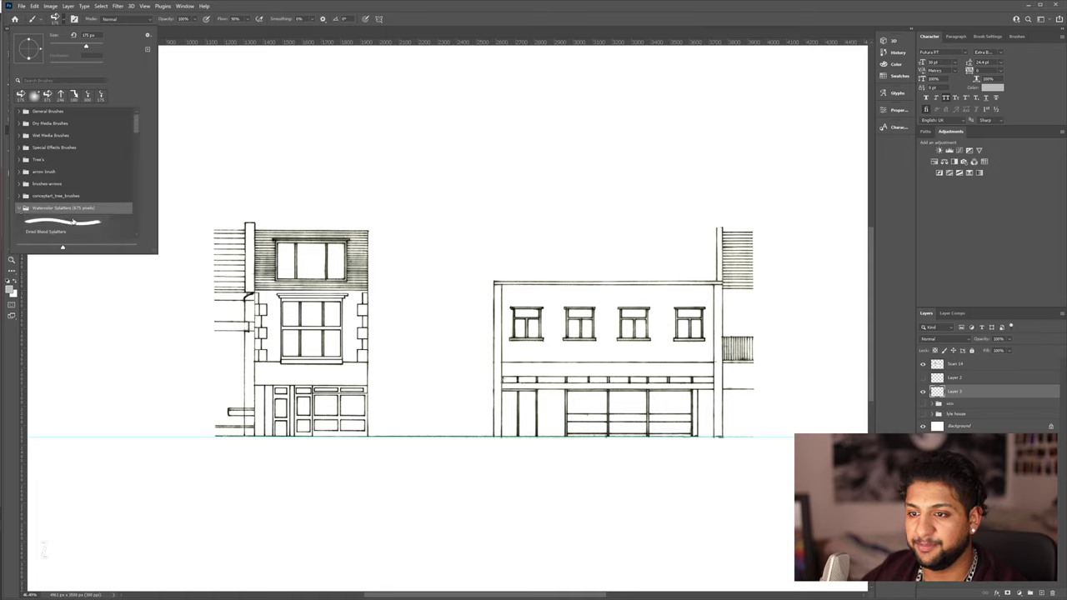
pyautogui.scroll(-2, 73, 221)
pyautogui.click(75, 206)
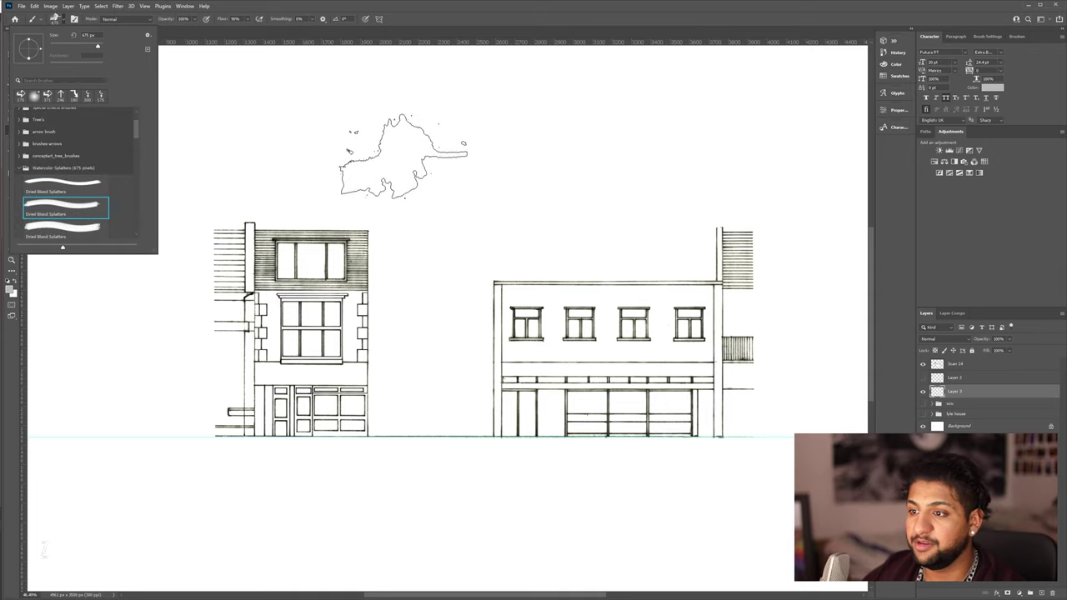
pyautogui.click(247, 41)
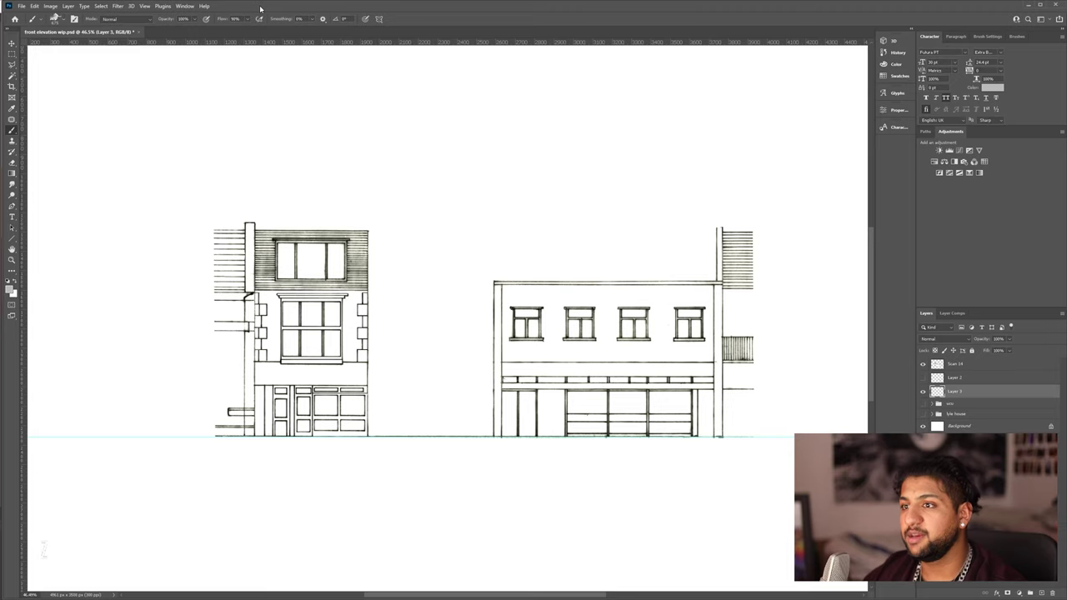
# - In Brush Settings, rotate the splatter tip's angle and tighten the spacing between marks
pyautogui.click(989, 38)
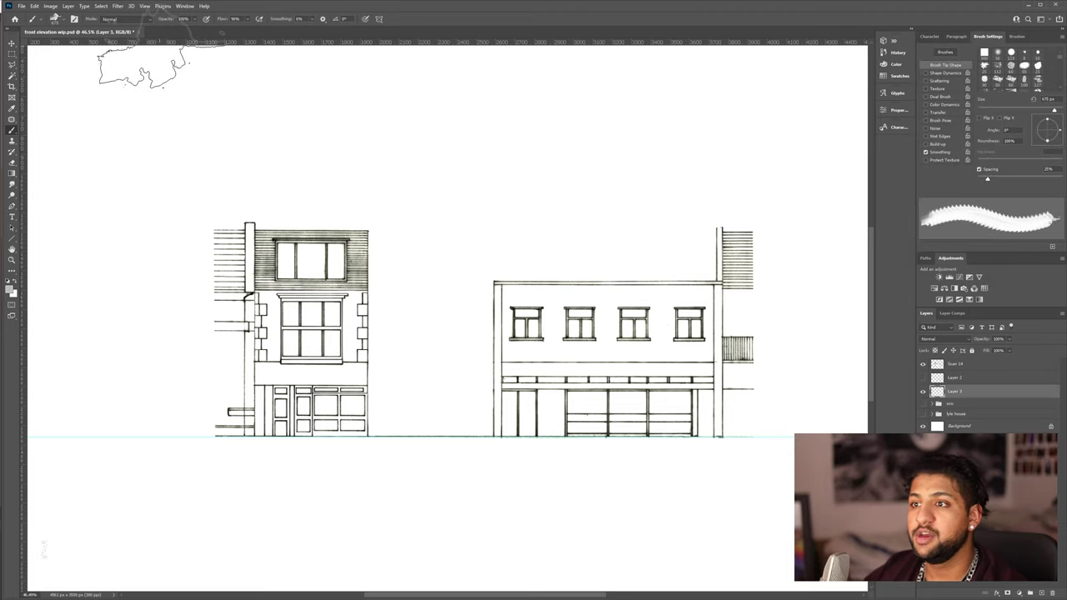
pyautogui.click(180, 7)
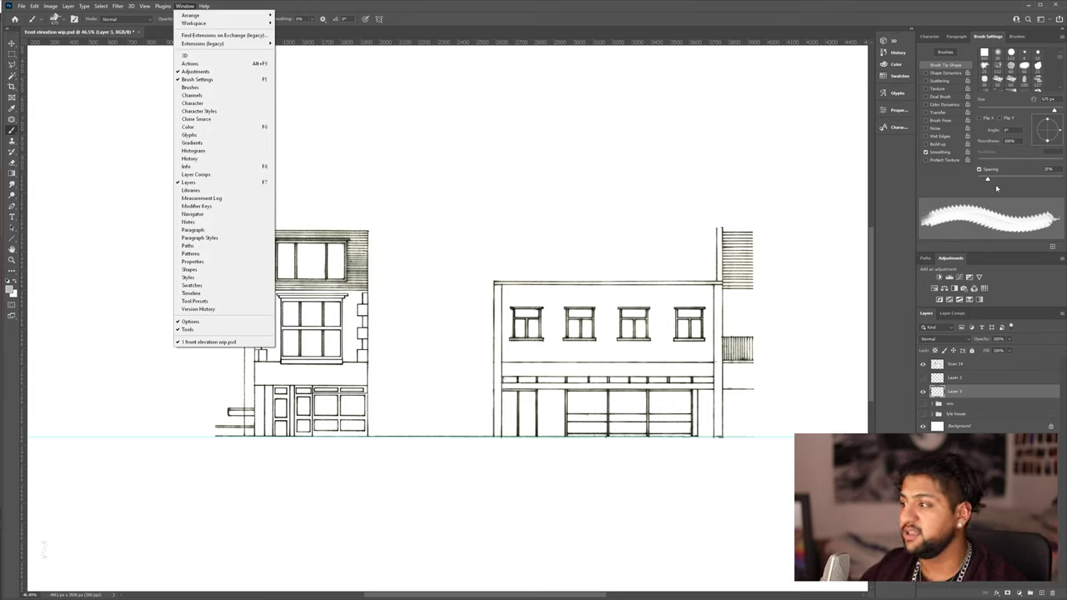
pyautogui.press('Escape')
pyautogui.moveTo(1042, 140)
pyautogui.mouseDown()
pyautogui.moveTo(1052, 120)
pyautogui.moveTo(1035, 121)
pyautogui.mouseUp()
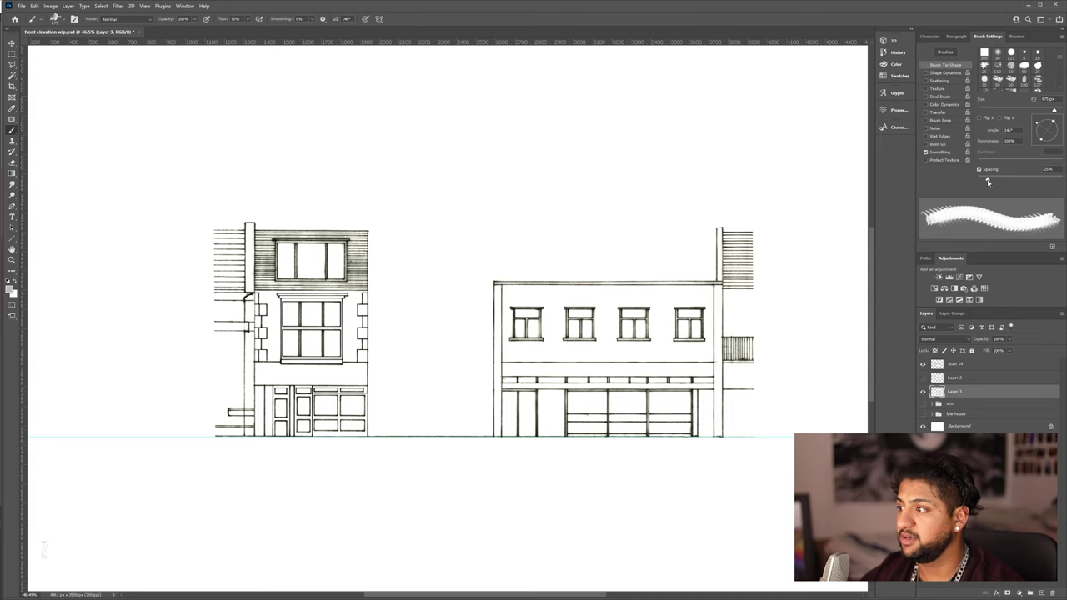
pyautogui.moveTo(989, 181); pyautogui.dragTo(984, 181)
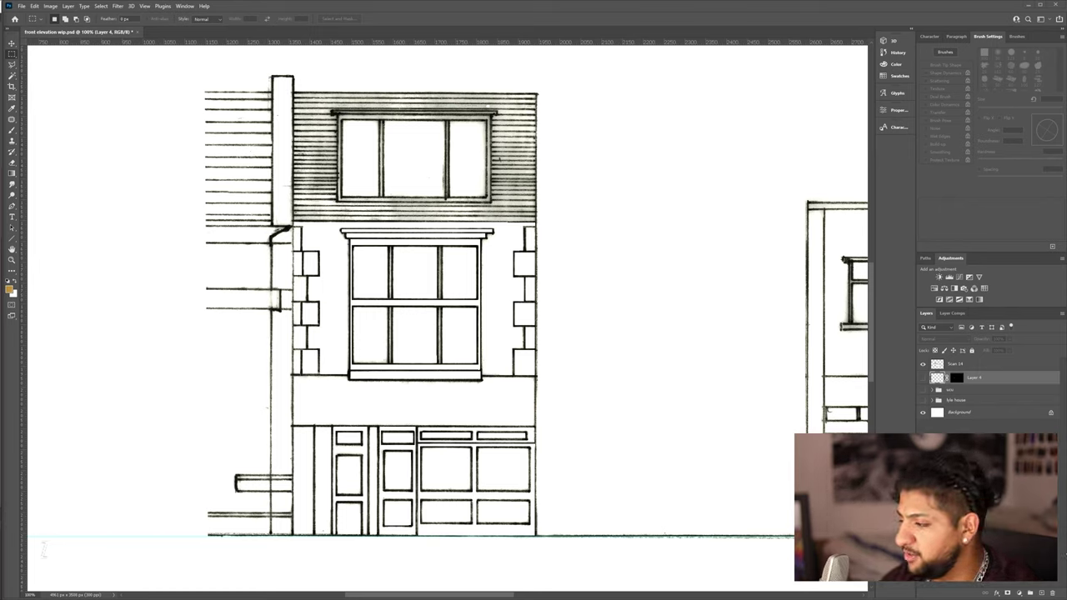
# - Add a new empty layer above Layer 4 and zoom in on the left building's windows
pyautogui.click(1042, 593)
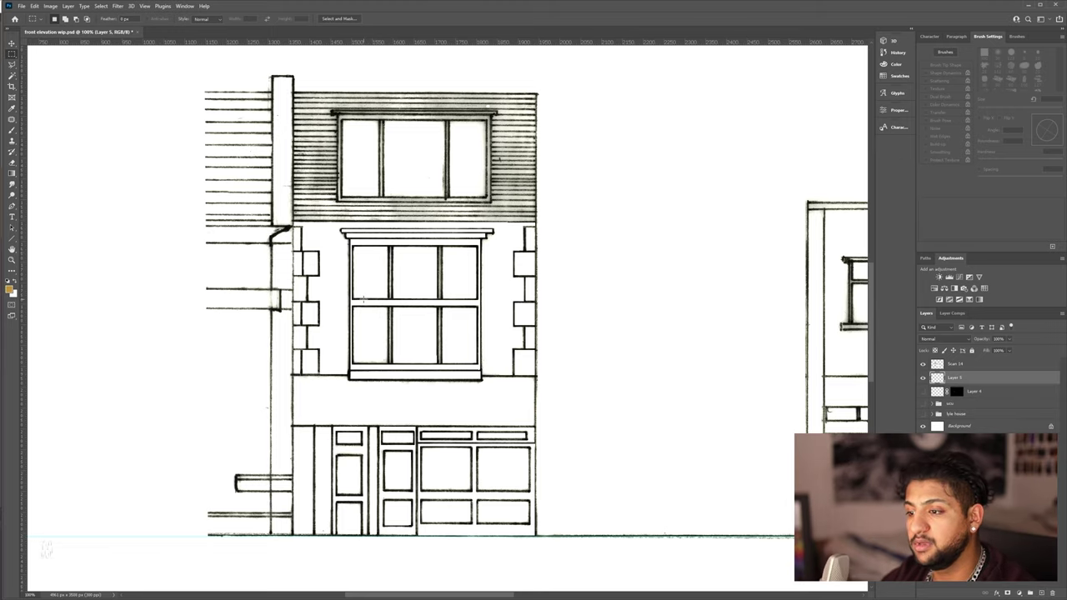
pyautogui.click(12, 259)
pyautogui.moveTo(451, 309)
pyautogui.mouseDown()
pyautogui.moveTo(476, 305)
pyautogui.moveTo(459, 312)
pyautogui.mouseUp()
# - Mask Layer 5 to the wall area around the upper window, leaving its pixels active
pyautogui.press('m')
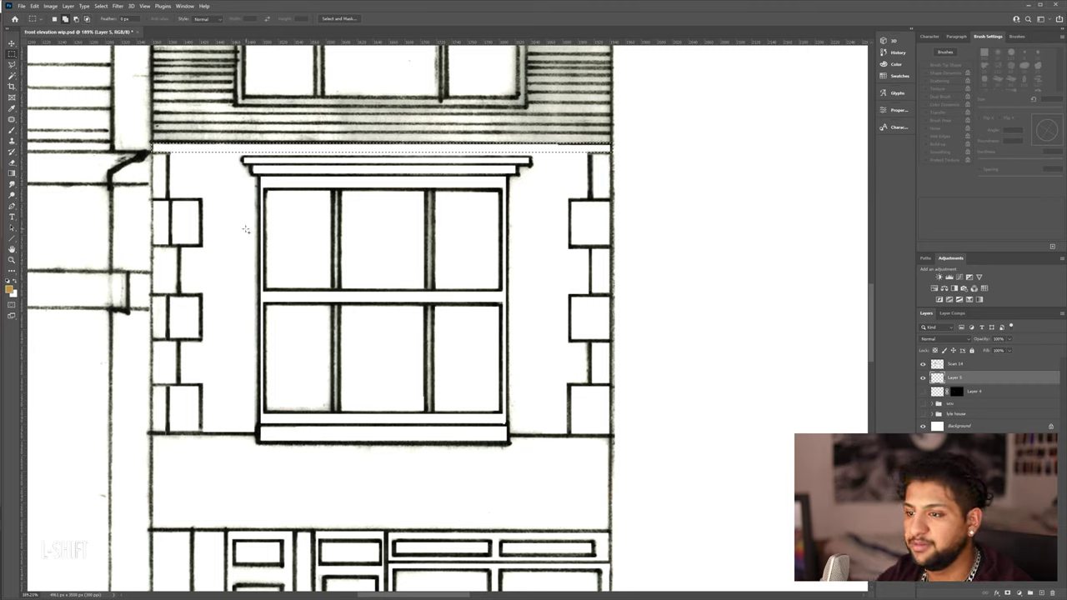
pyautogui.moveTo(168, 151); pyautogui.dragTo(241, 199)
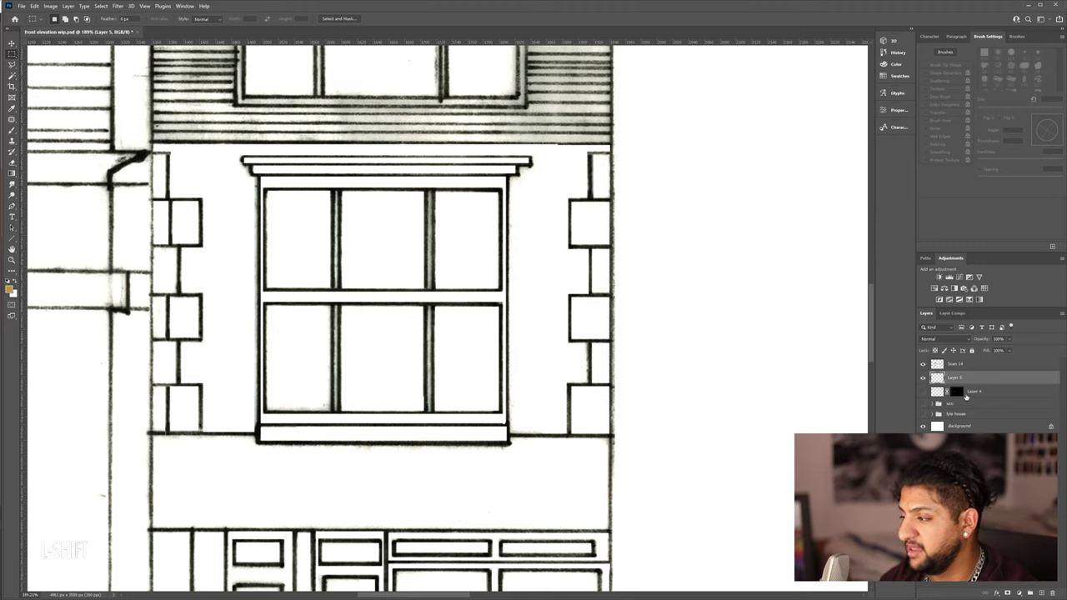
pyautogui.keyDown('ctrl'); pyautogui.click(940, 379); pyautogui.keyUp('ctrl')
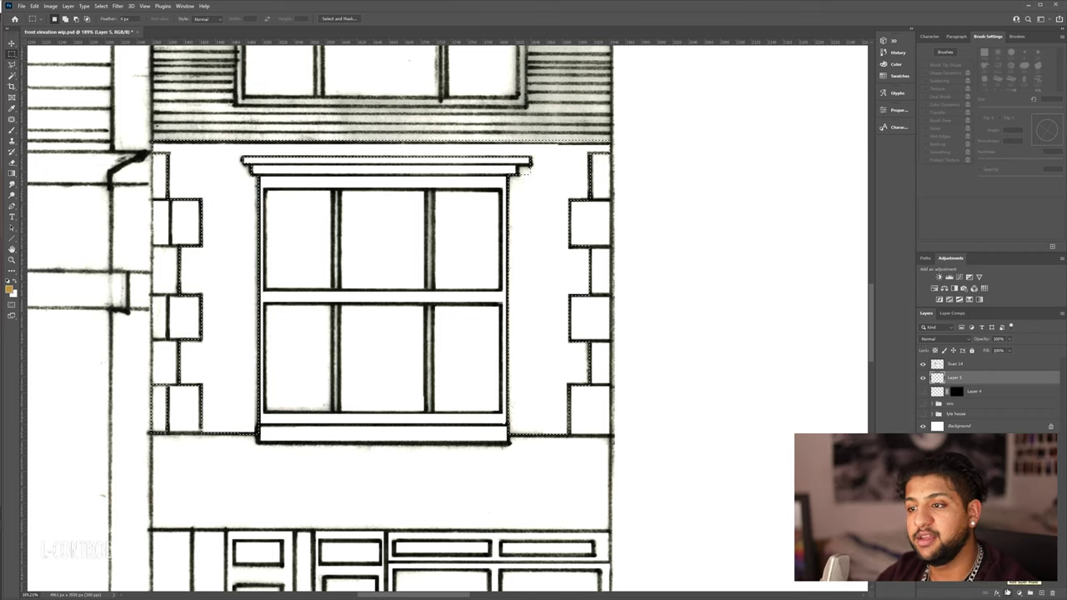
pyautogui.click(1007, 592)
pyautogui.click(937, 379)
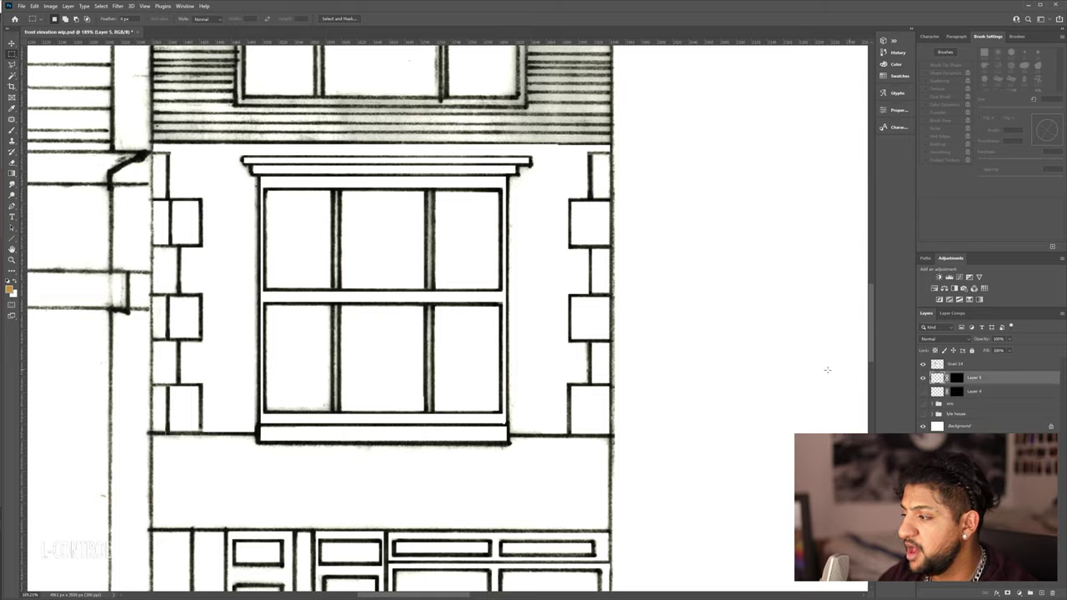
# - Paint flat ochre over the masked wall and duplicate Layer 5 as Layer 5 copy
pyautogui.press('b')
pyautogui.moveTo(571, 308)
pyautogui.mouseDown()
pyautogui.moveTo(613, 367)
pyautogui.moveTo(275, 217)
pyautogui.moveTo(301, 391)
pyautogui.mouseUp()
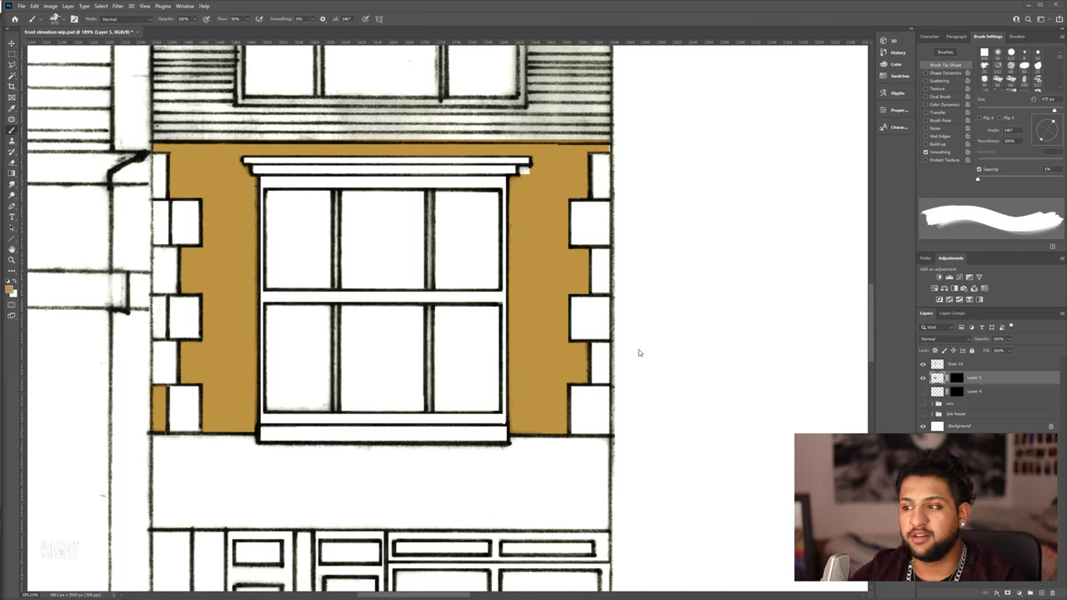
pyautogui.moveTo(997, 380); pyautogui.dragTo(1040, 593)
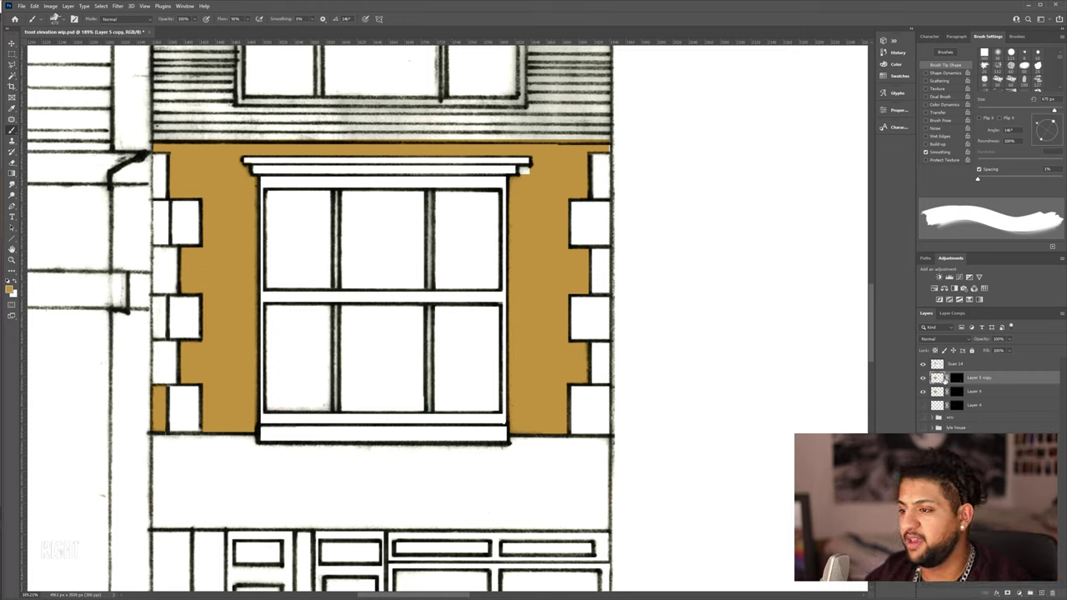
pyautogui.press('m')
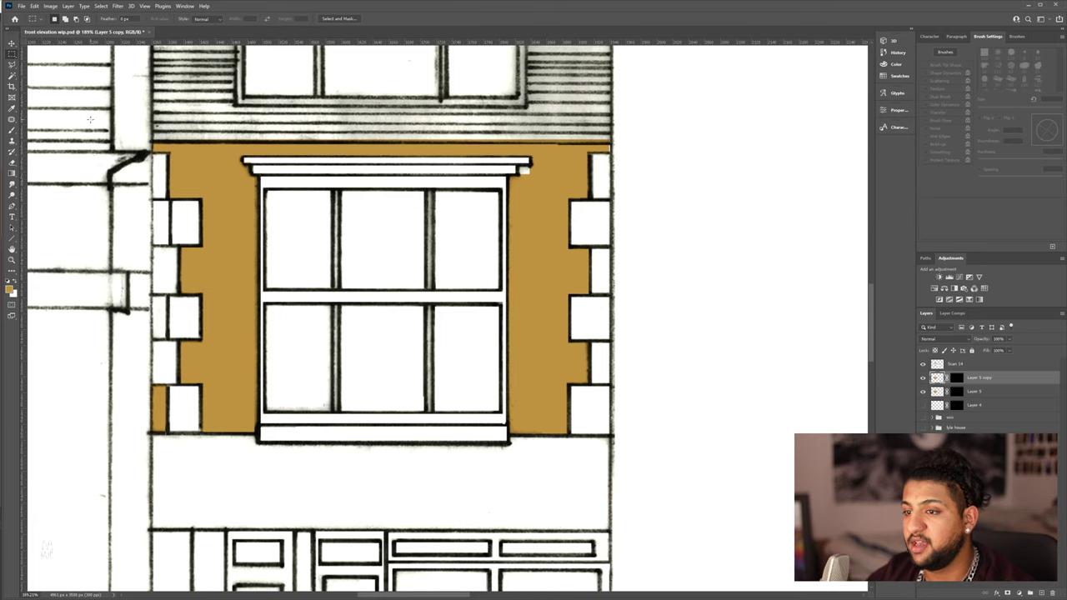
pyautogui.moveTo(543, 409); pyautogui.dragTo(718, 533)
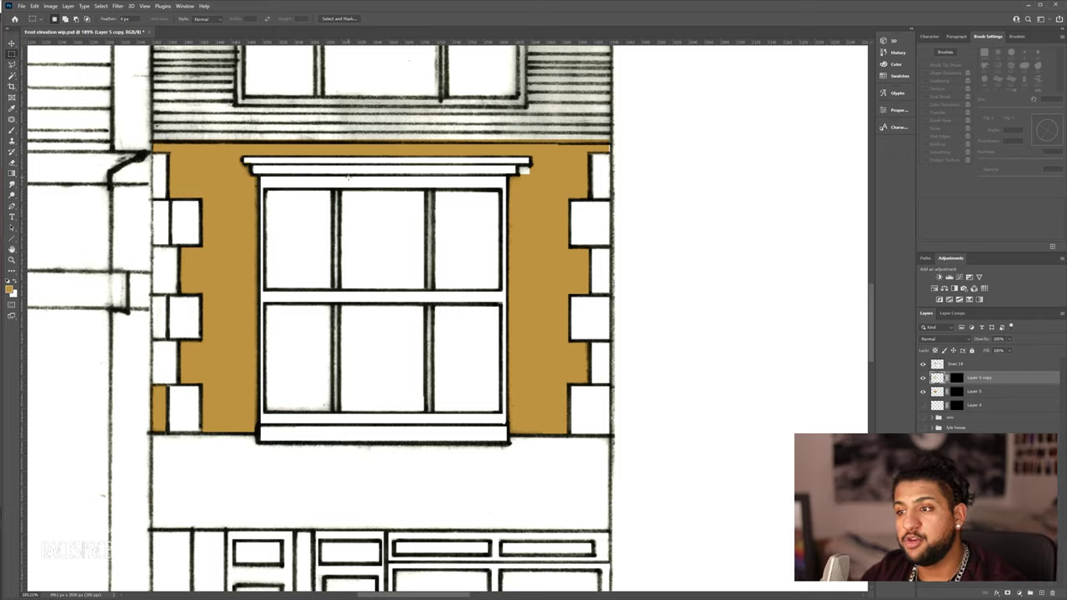
pyautogui.press('b')
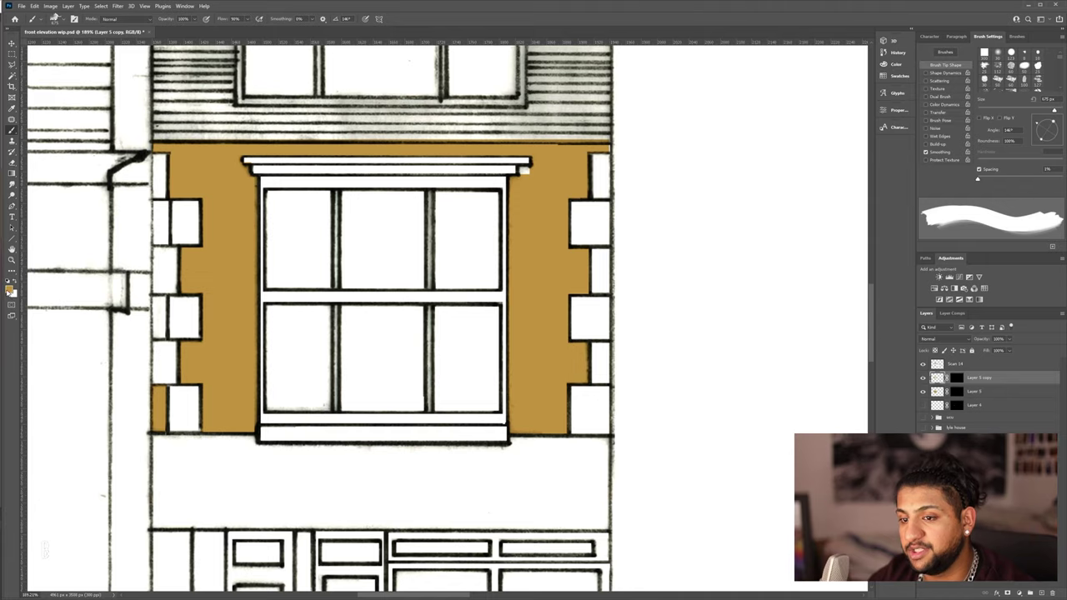
# - Set the foreground colour to a darker brown and zoom out to see the whole facade
pyautogui.click(10, 288)
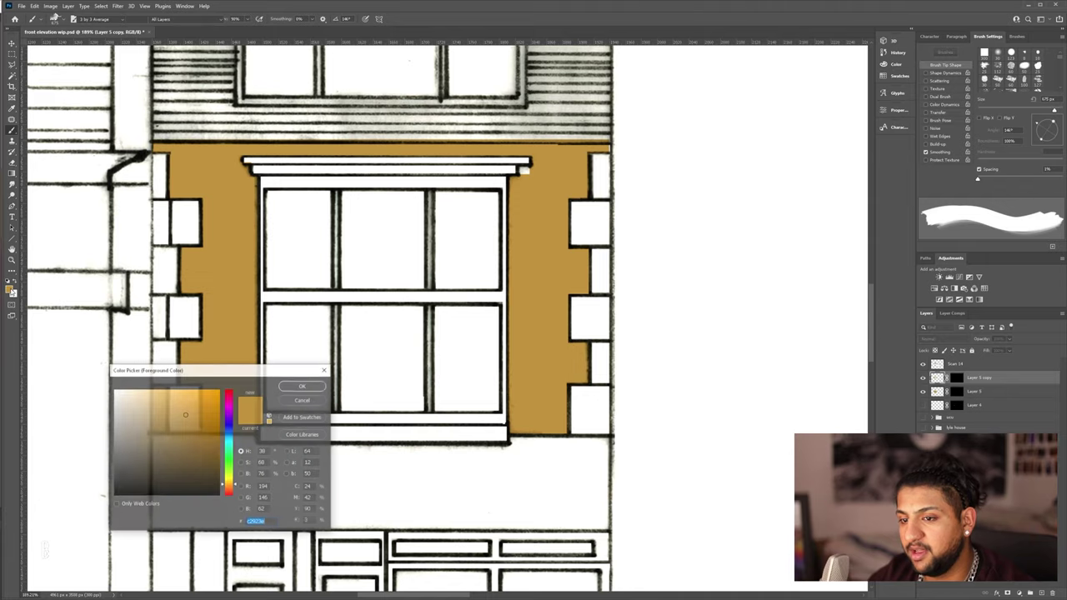
pyautogui.click(302, 384)
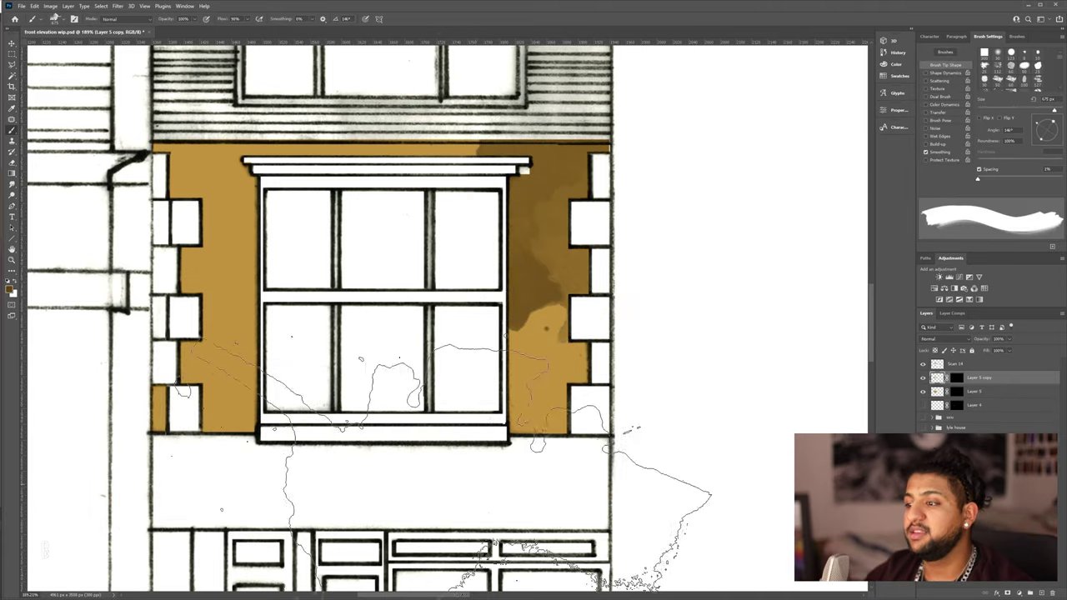
pyautogui.hotkey('ctrl', '-')
pyautogui.hotkey('ctrl', '-')
pyautogui.hotkey('ctrl', '-')
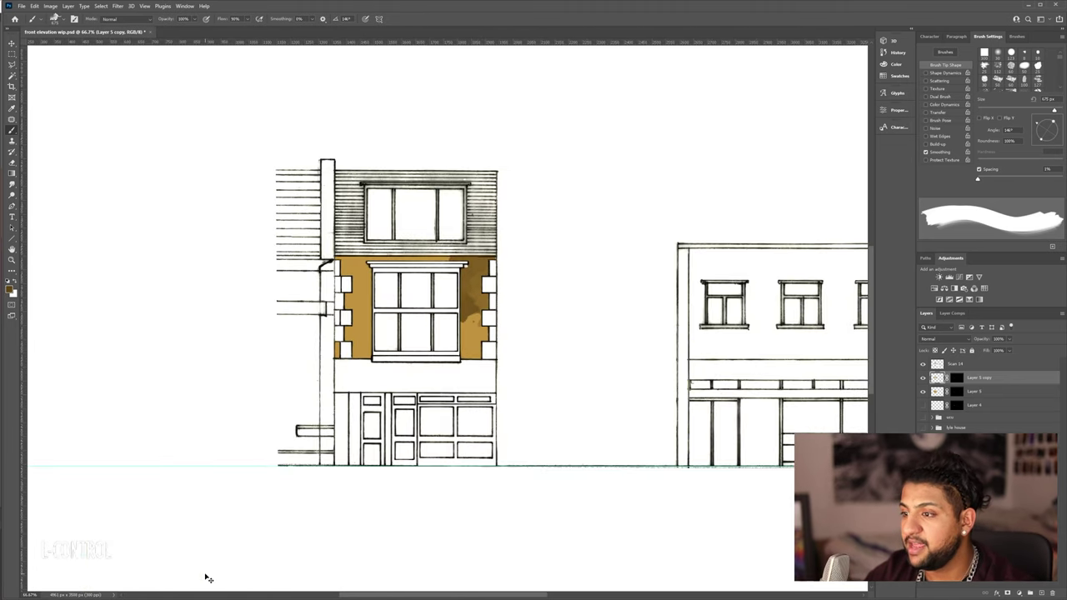
pyautogui.hscroll(4, 209, 578)
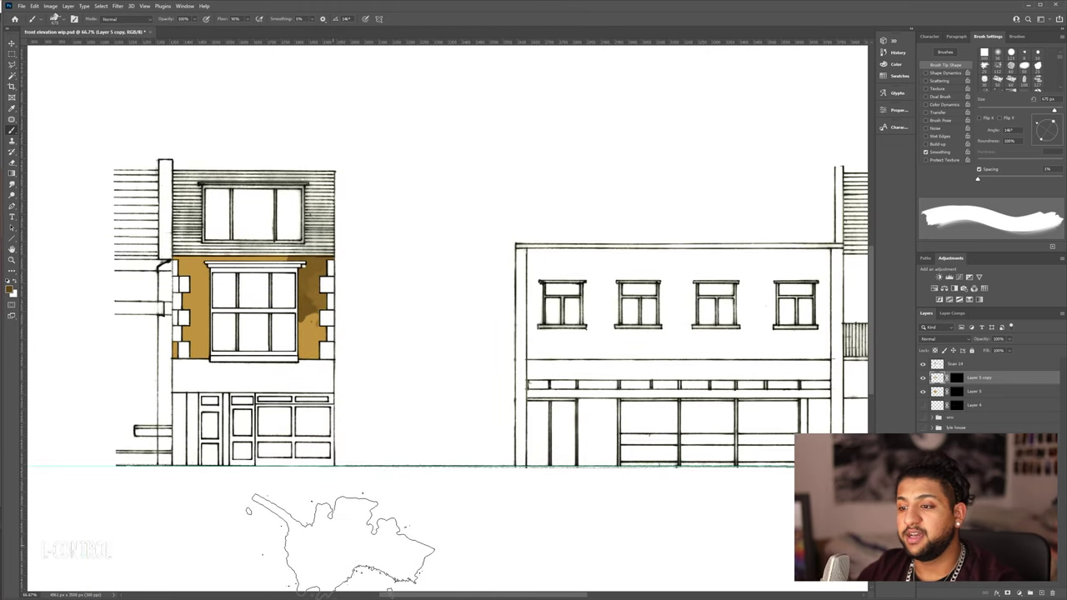
pyautogui.hscroll(1, 457, 319)
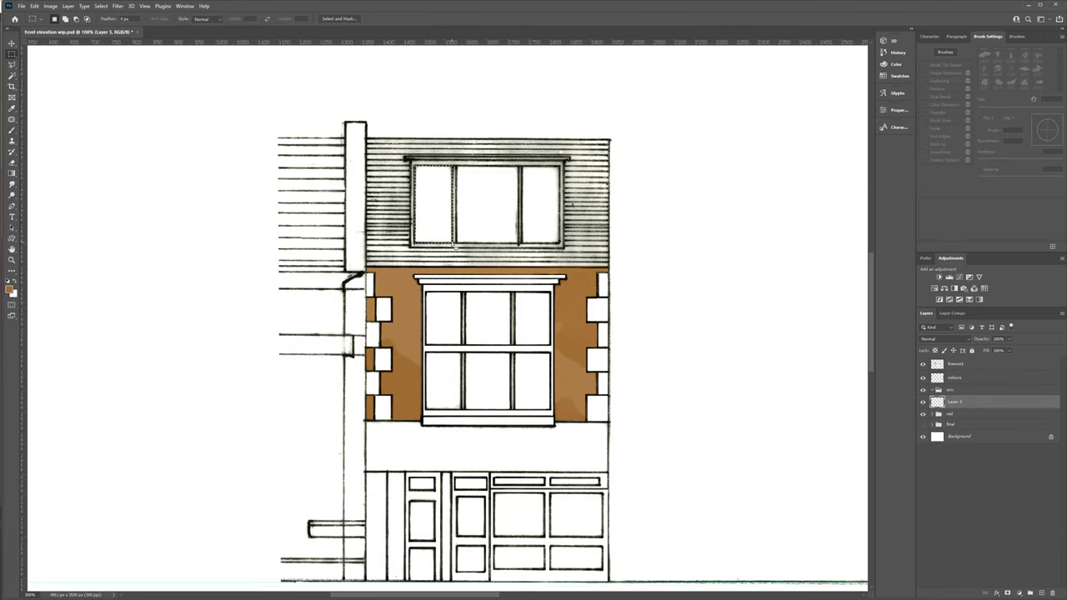
# - Select the left building's window glass, load a Dried Blood Splatters preset, and group Layer 5 with neighbours
pyautogui.scroll(-4, 571, 227)
pyautogui.moveTo(427, 213); pyautogui.dragTo(550, 335)
pyautogui.hotkey('ctrl', '+')
pyautogui.hscroll(3, 487, 386)
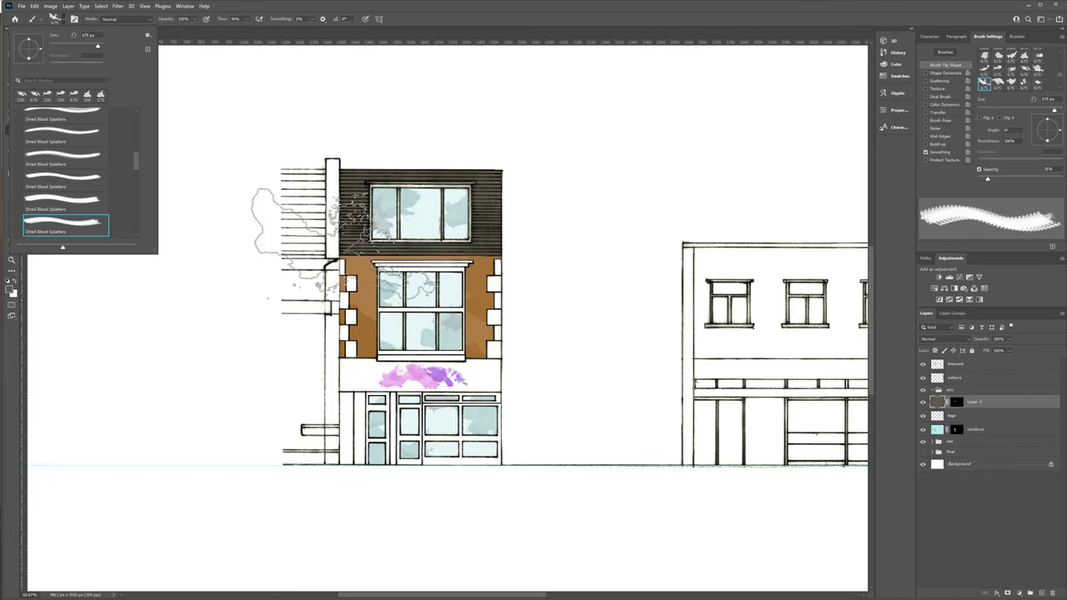
pyautogui.press('Return')
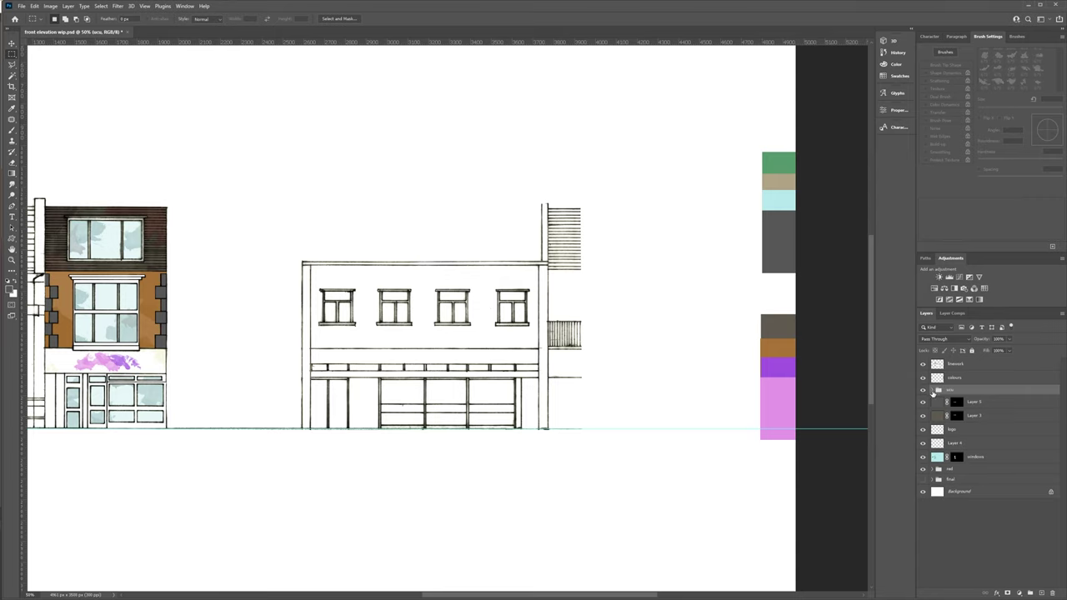
pyautogui.hotkey('ctrl', 'g')
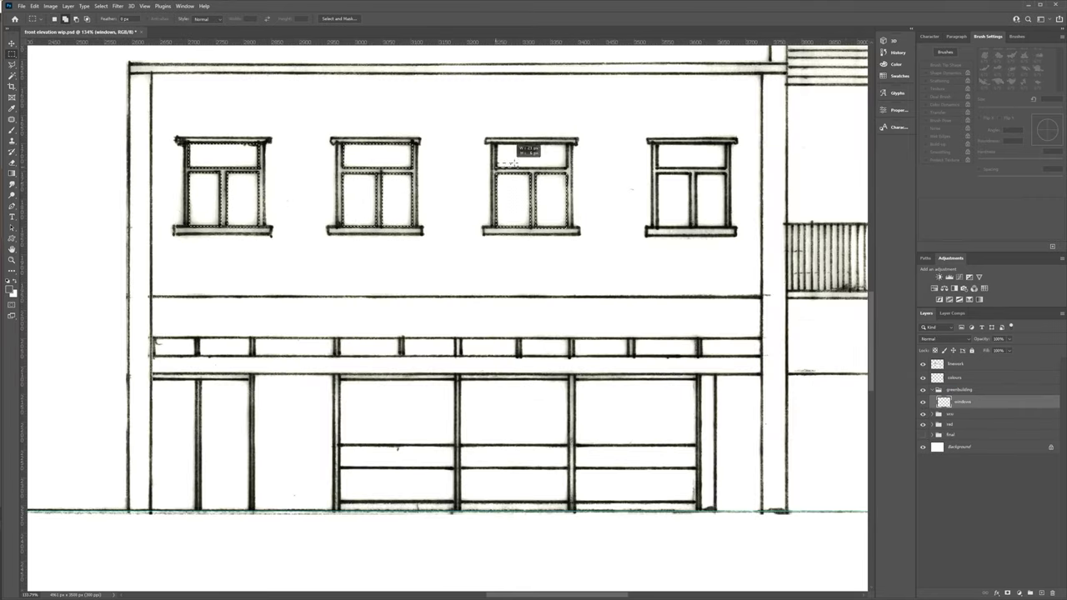
# - Mask the windows layer to the right building's windows, glazing band, door bays and centre shopfront bay
pyautogui.moveTo(516, 152); pyautogui.dragTo(568, 167)
pyautogui.scroll(-1, 201, 319)
pyautogui.moveTo(200, 320); pyautogui.dragTo(248, 332)
pyautogui.moveTo(403, 337); pyautogui.dragTo(760, 337)
pyautogui.moveTo(150, 357); pyautogui.dragTo(250, 494)
pyautogui.moveTo(463, 361); pyautogui.dragTo(507, 406)
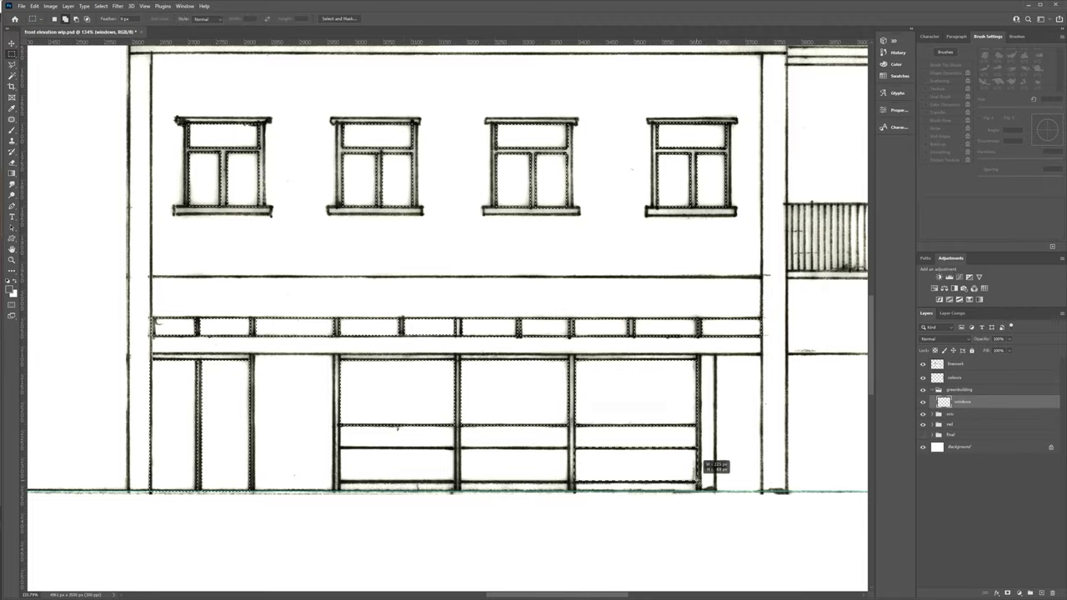
pyautogui.click(1019, 593)
pyautogui.press('i')
pyautogui.hscroll(10, 398, 225)
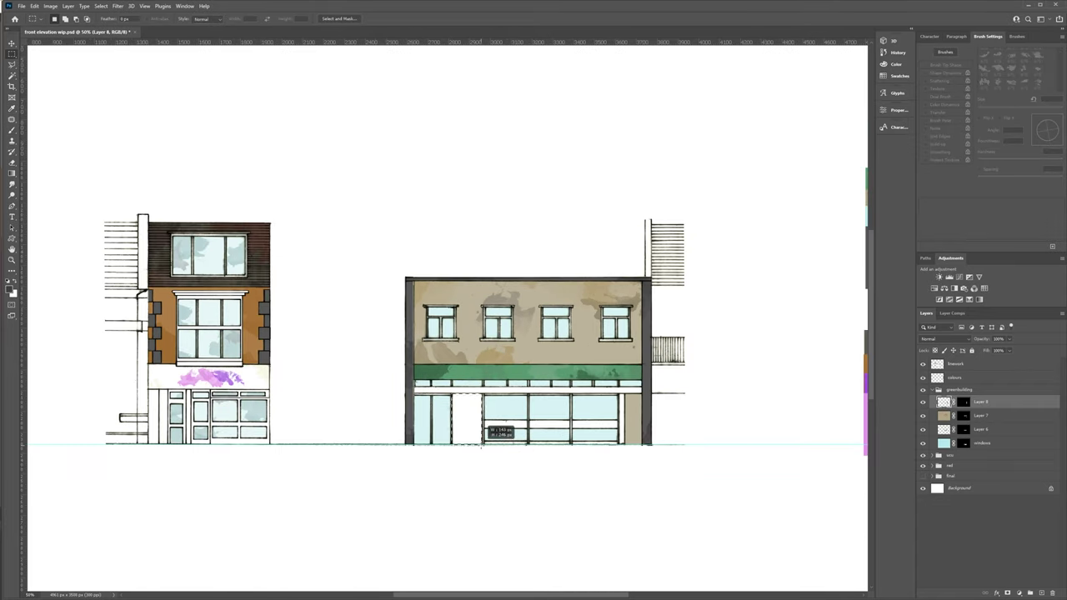
# - Scroll the view right toward the right building's side piers
pyautogui.hscroll(1, 447, 318)
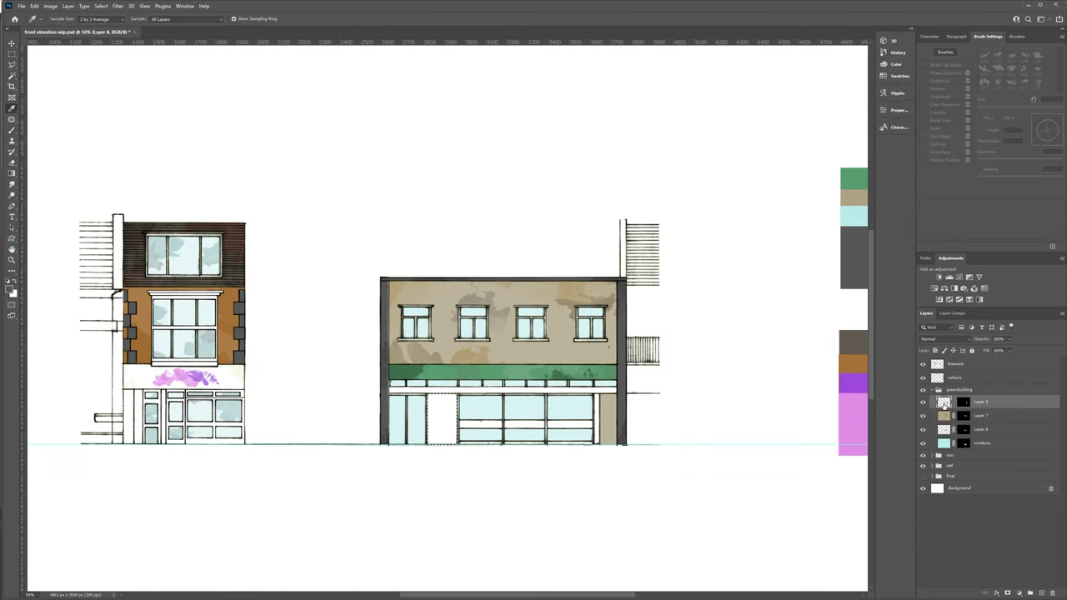